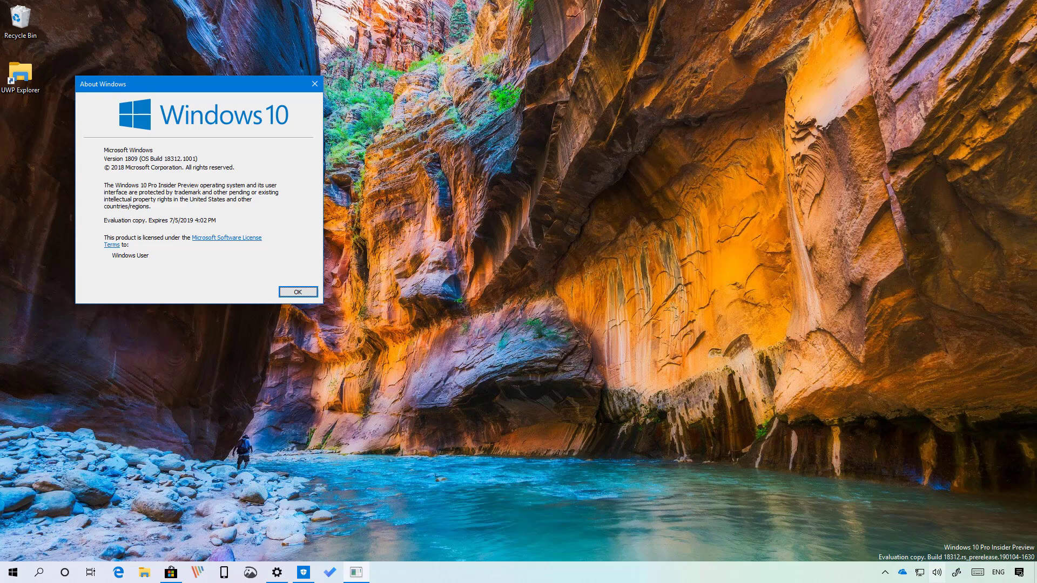
Step: Close the About Windows dialog for build 18312
{"action": "left_click", "coordinate": [301, 292]}
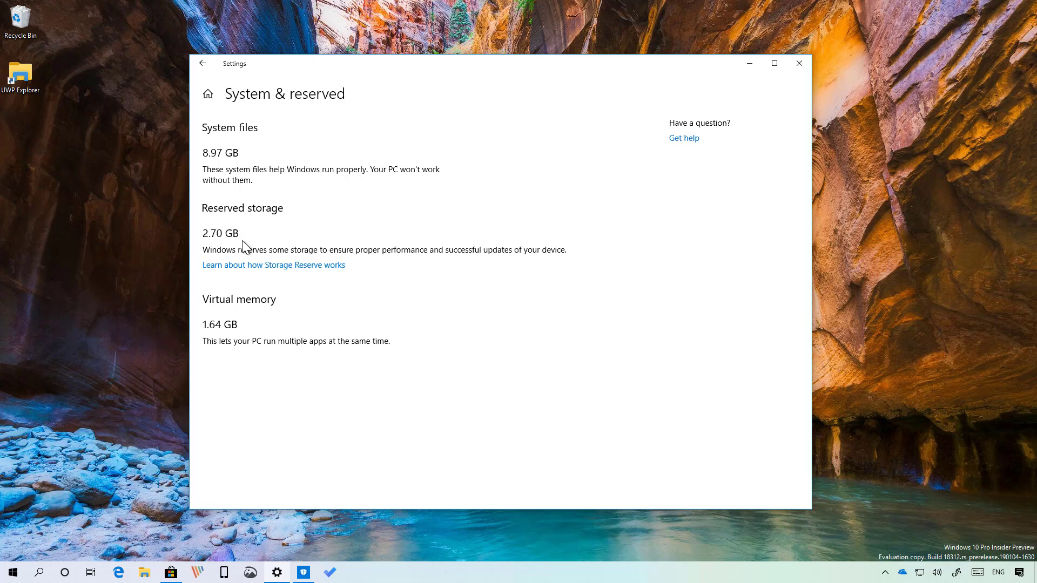
Step: Reopen Settings to System > Storage > System & reserved, showing 8.97 GB system files and 2.70 GB reserved
{"action": "left_click", "coordinate": [810, 62]}
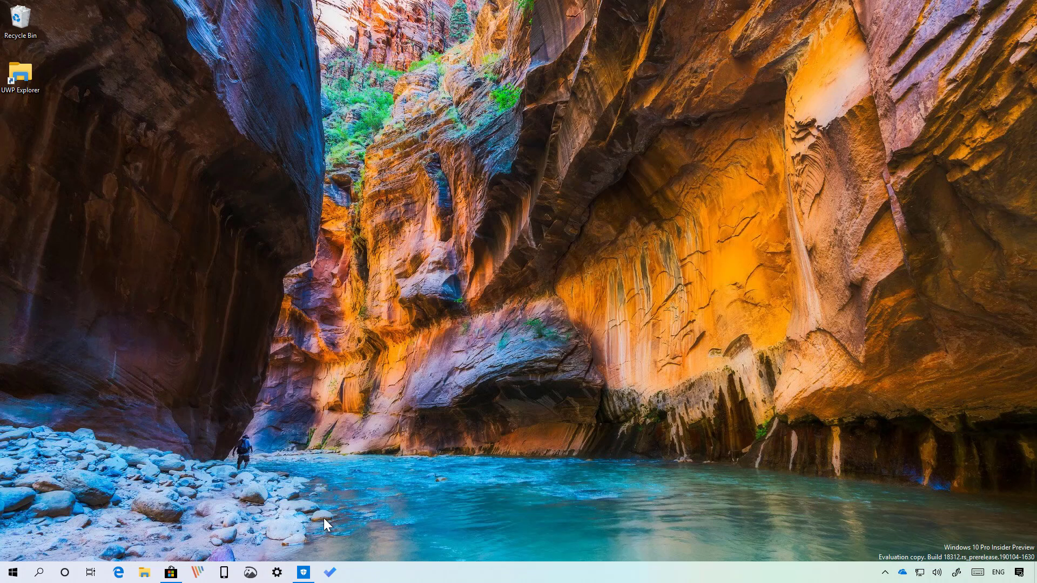
{"action": "left_click", "coordinate": [283, 572]}
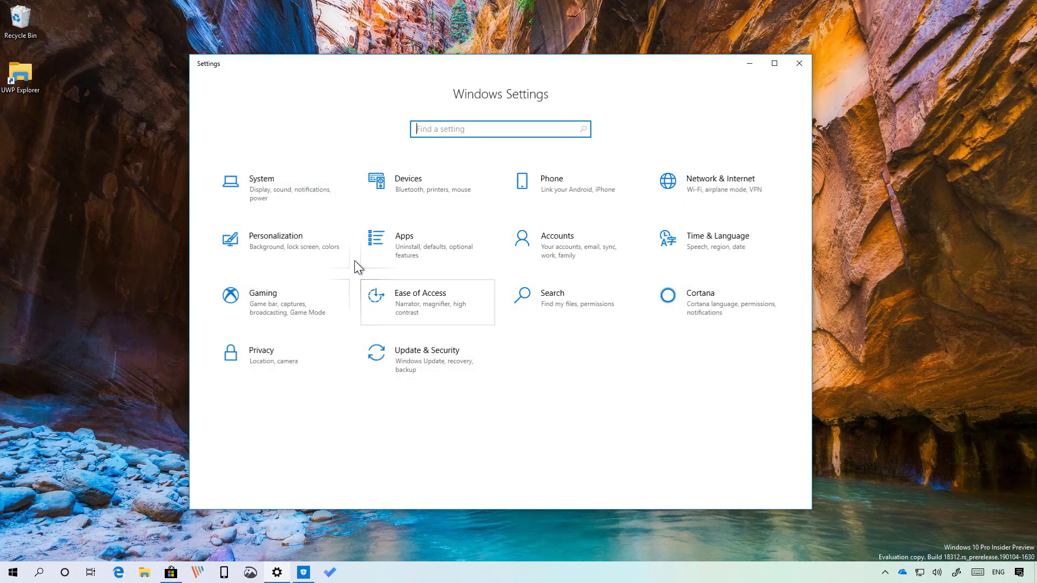
{"action": "left_click", "coordinate": [287, 189]}
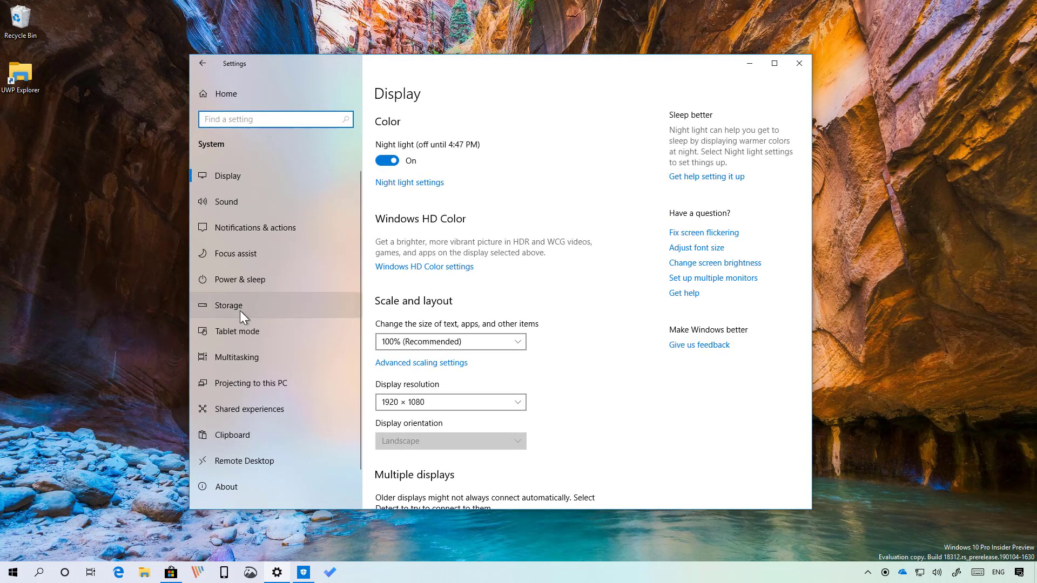
{"action": "left_click", "coordinate": [241, 309]}
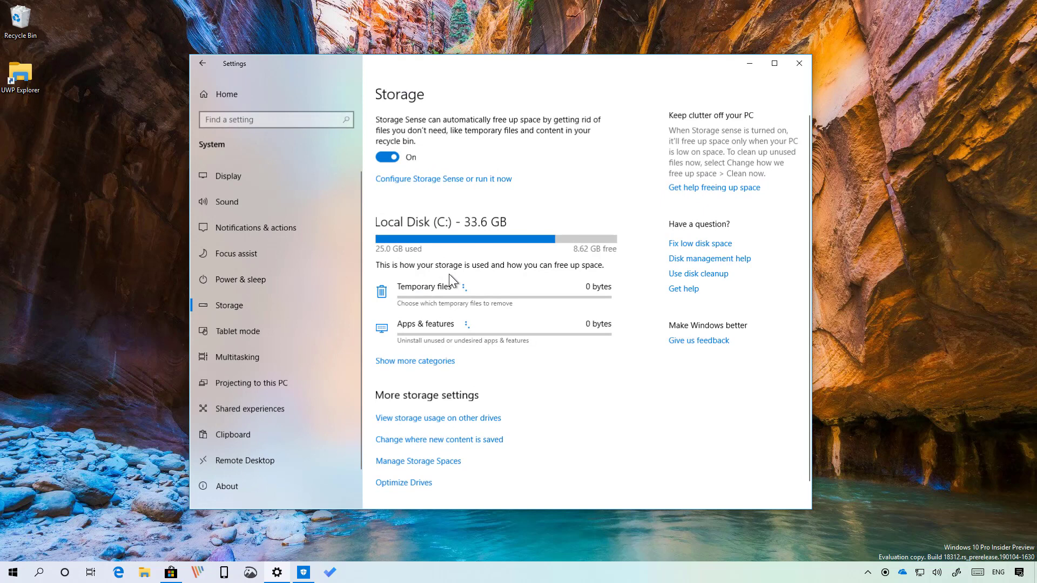
{"action": "left_click", "coordinate": [403, 361]}
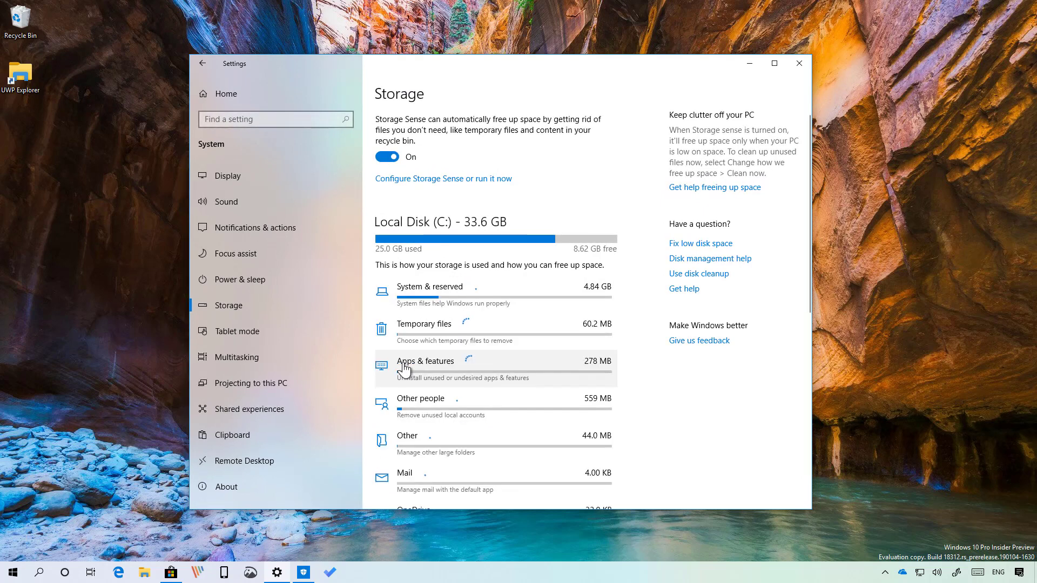
{"action": "left_click", "coordinate": [423, 294]}
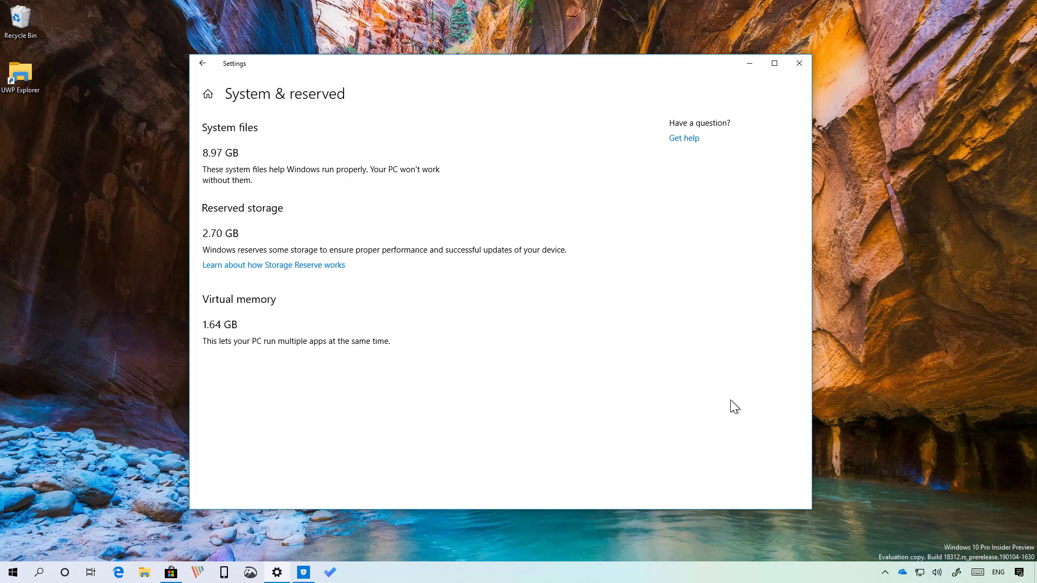
Step: Start Reset this PC from Update & Security > Recovery to reach Keep my files or Remove everything
{"action": "left_click", "coordinate": [207, 94]}
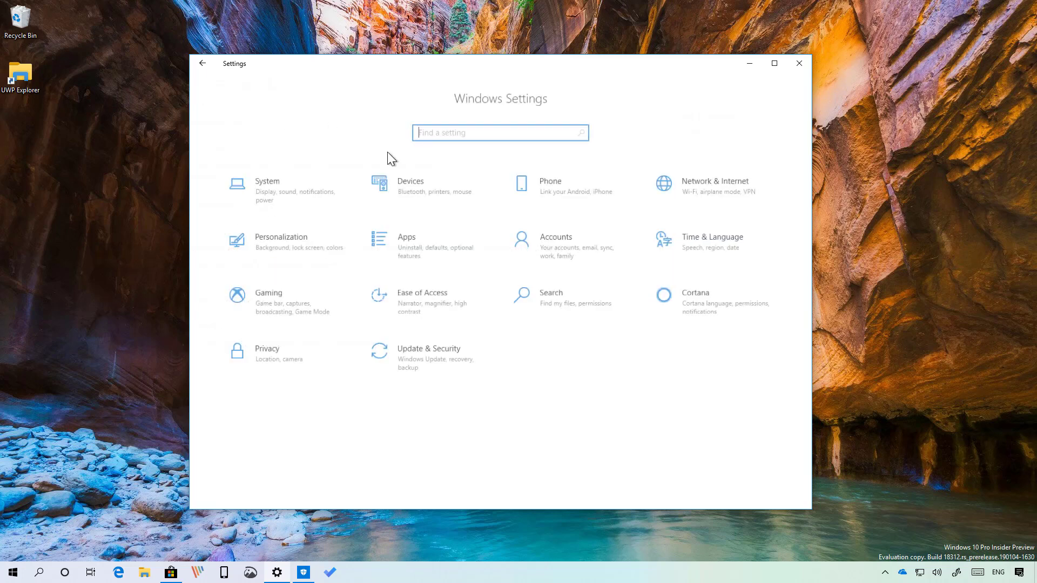
{"action": "left_click", "coordinate": [439, 349]}
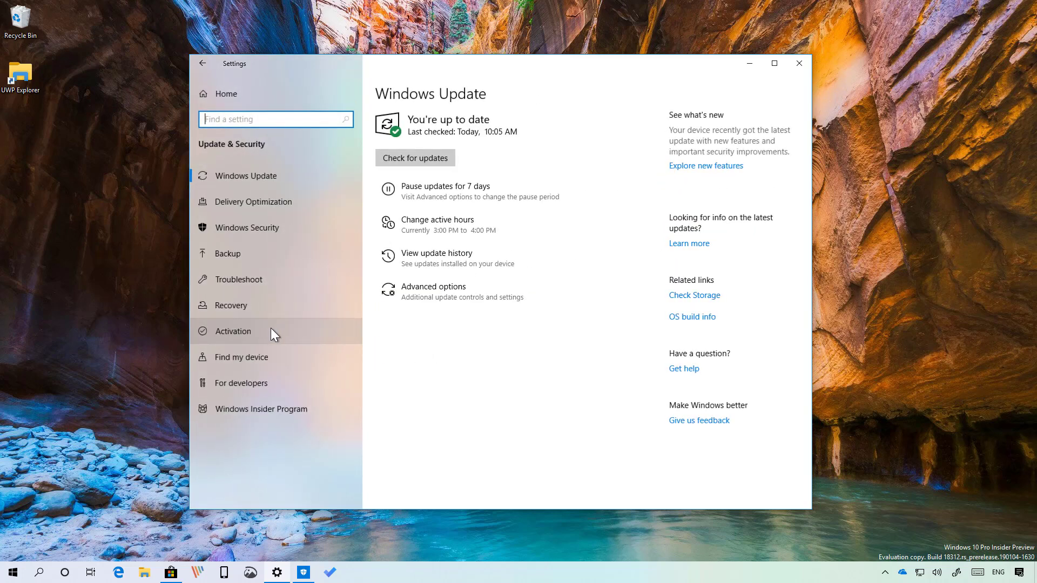
{"action": "left_click", "coordinate": [235, 304]}
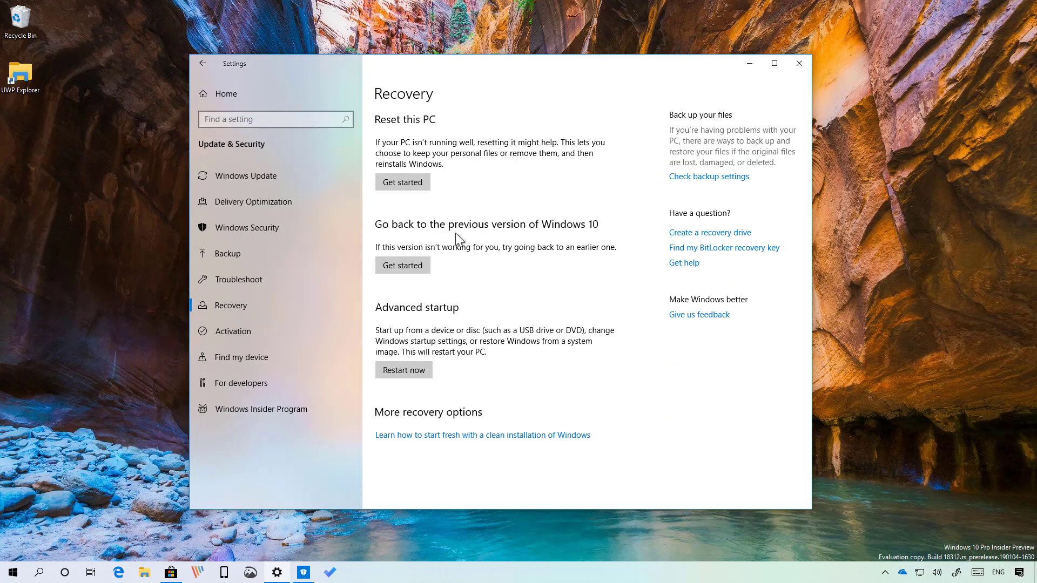
{"action": "left_click", "coordinate": [420, 184]}
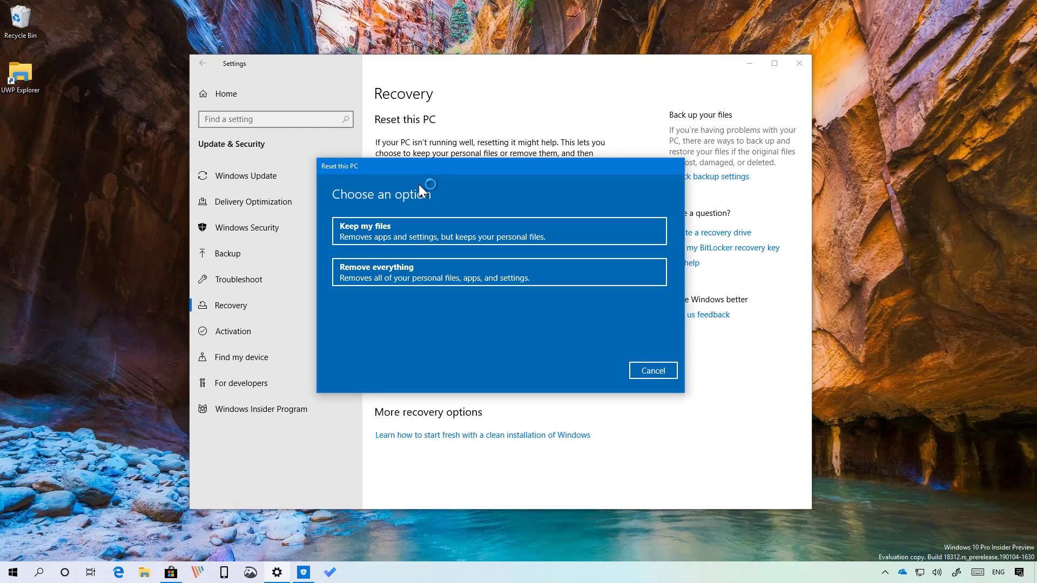
Step: Choose Remove everything and toggle Data erasure and Data drives on, then leave both Off
{"action": "left_click", "coordinate": [371, 273]}
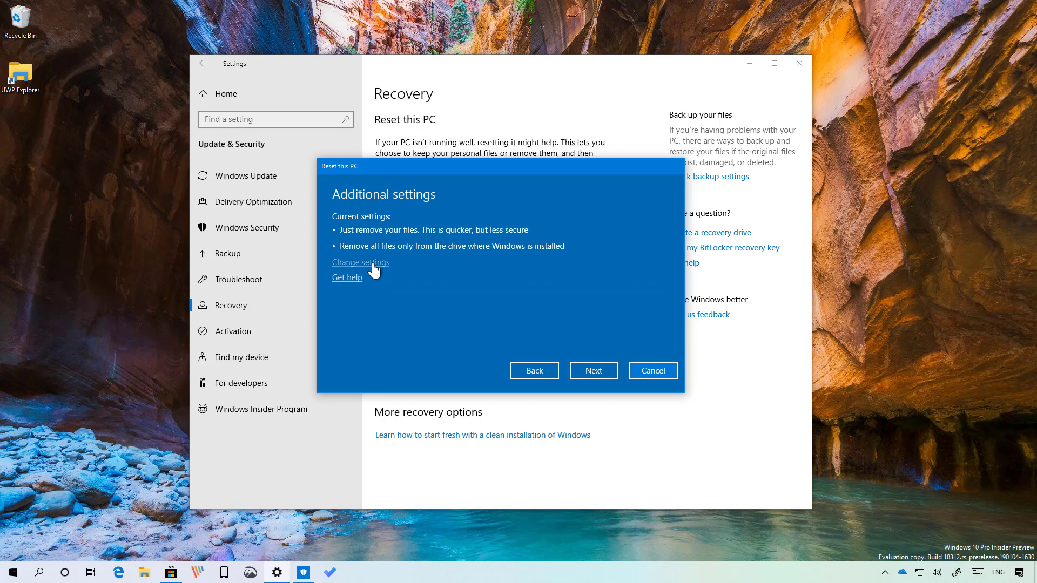
{"action": "left_click", "coordinate": [361, 262]}
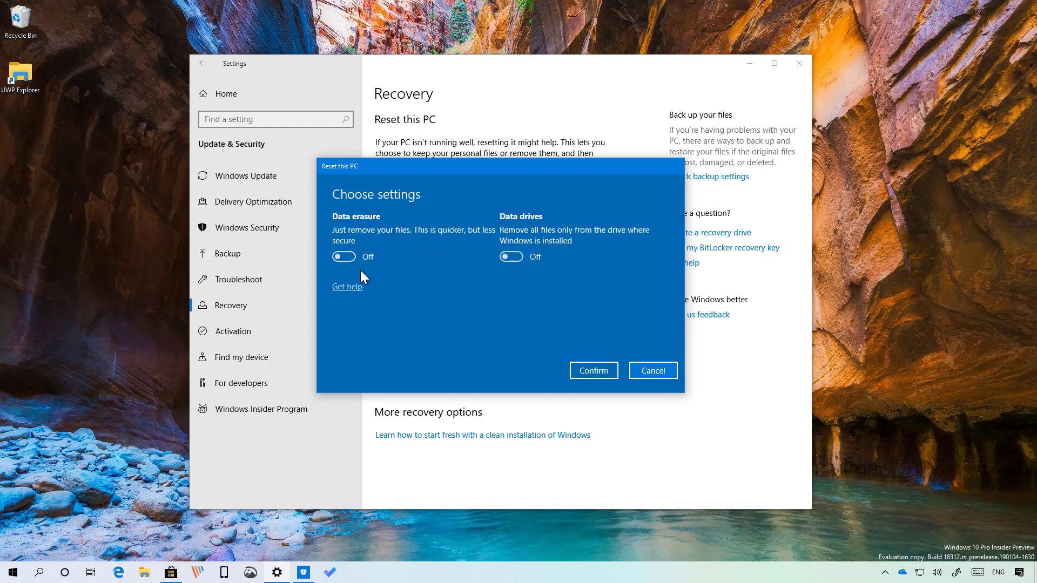
{"action": "left_click", "coordinate": [348, 258]}
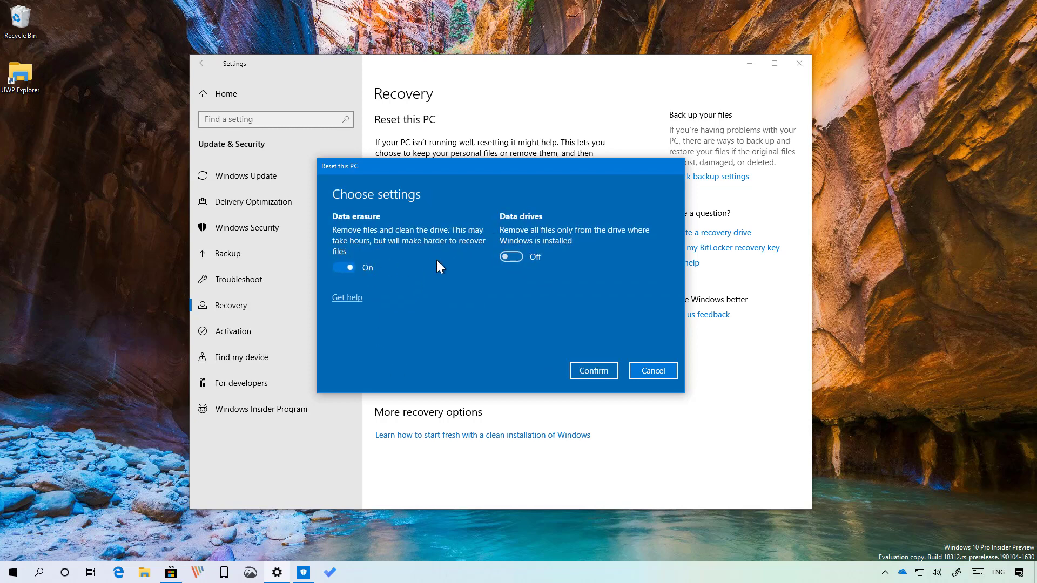
{"action": "left_click", "coordinate": [511, 255]}
{"action": "left_click", "coordinate": [344, 268]}
{"action": "left_click", "coordinate": [511, 246]}
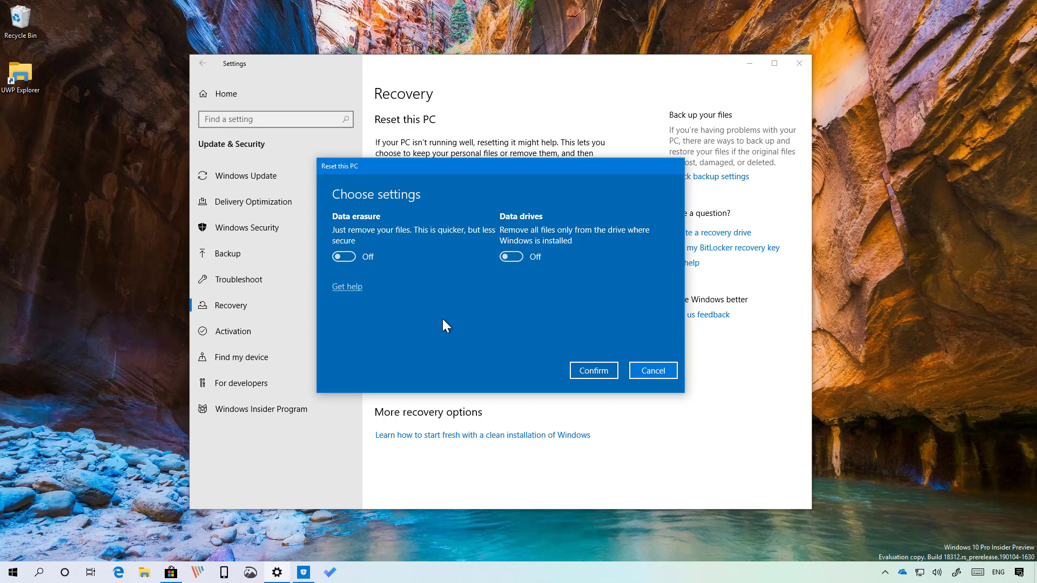
{"action": "left_click", "coordinate": [650, 373]}
{"action": "left_click", "coordinate": [222, 93]}
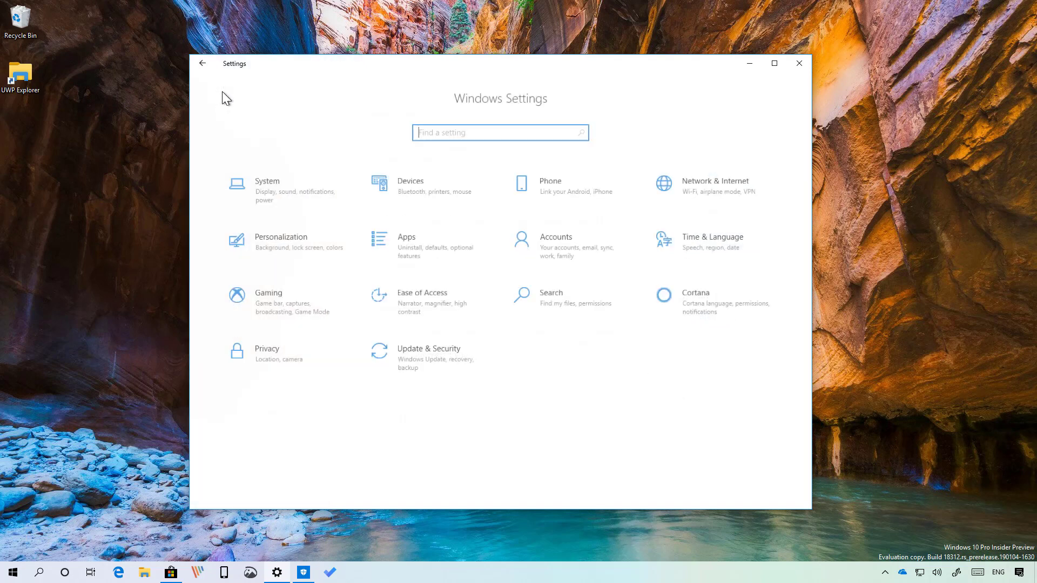
{"action": "left_click", "coordinate": [261, 183]}
{"action": "scroll", "coordinate": [432, 411], "scroll_direction": "down", "scroll_amount": 3}
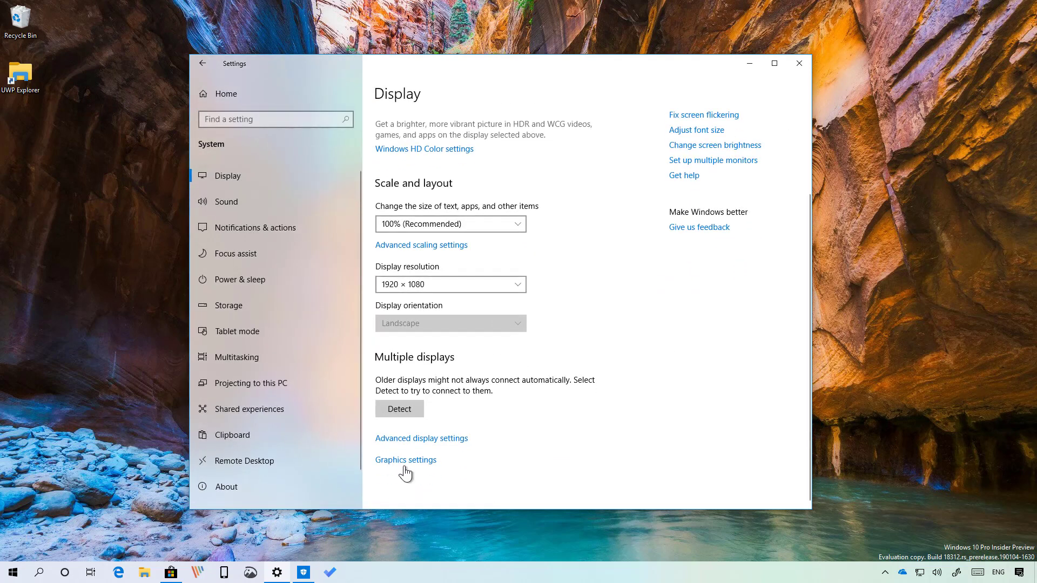
{"action": "left_click", "coordinate": [400, 462]}
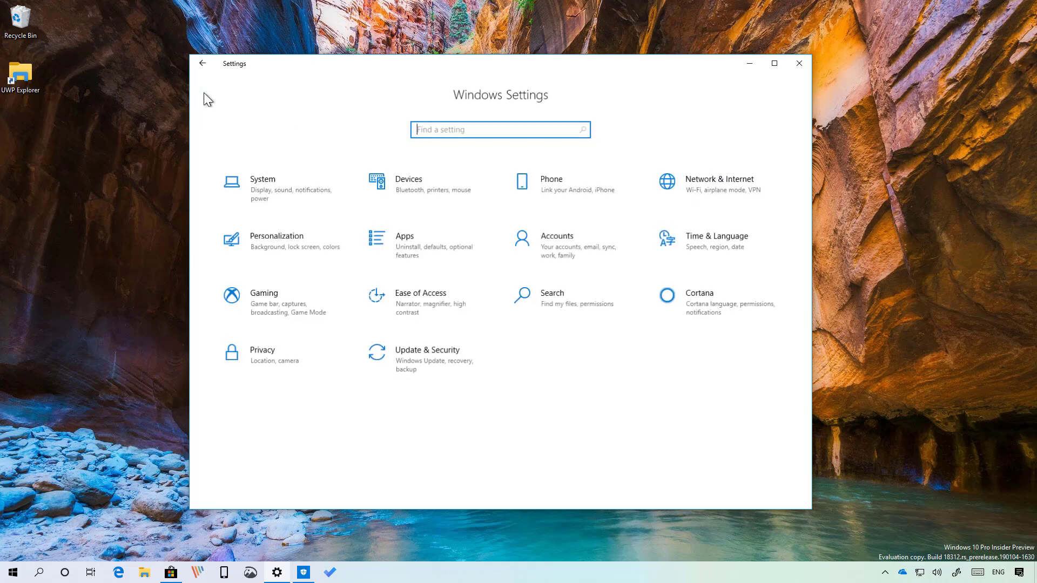
Step: View the Backup page in Update & Security, then search for and launch Control Panel
{"action": "left_click", "coordinate": [449, 349]}
{"action": "left_click", "coordinate": [269, 248]}
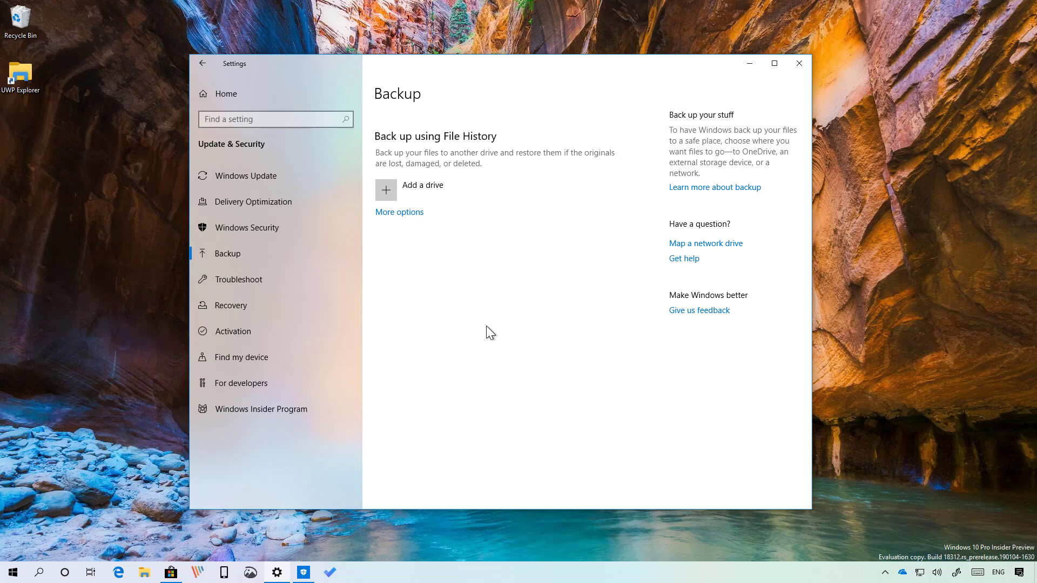
{"action": "key", "text": "super"}
{"action": "type", "text": "fcon"}
{"action": "key", "text": "BackSpace"}
{"action": "key", "text": "BackSpace"}
{"action": "key", "text": "BackSpace"}
{"action": "key", "text": "BackSpace"}
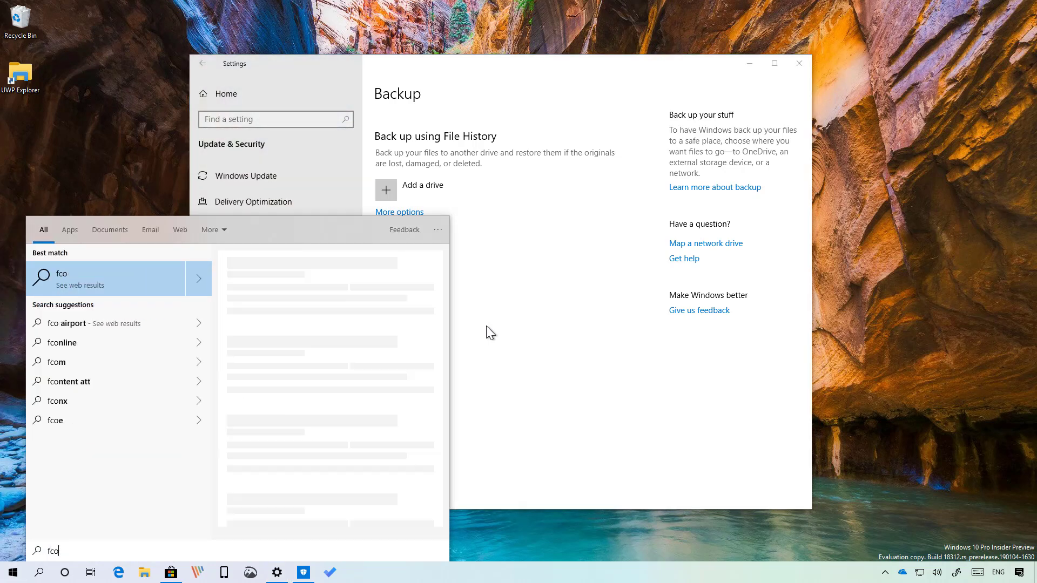
{"action": "type", "text": "conr"}
{"action": "key", "text": "Return"}
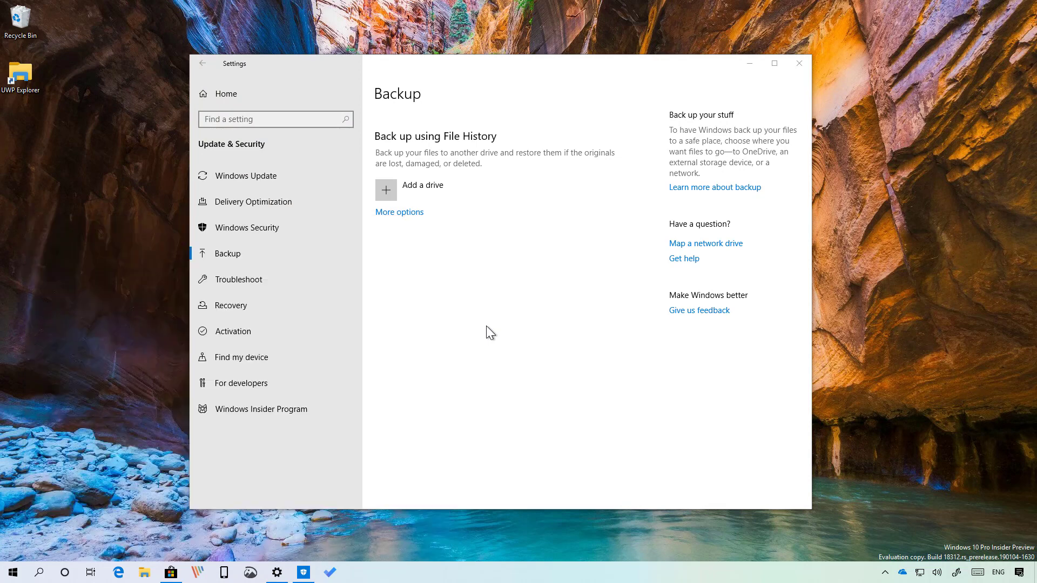
Step: View Backup and Restore (Windows 7), show the desktop with Win+D, and open the Start menu
{"action": "left_click", "coordinate": [545, 215]}
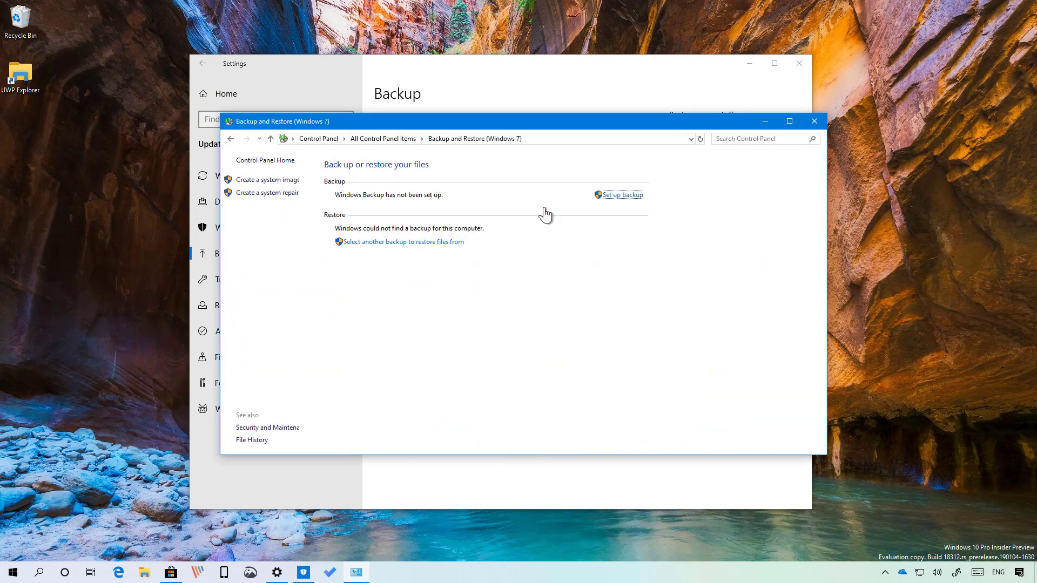
{"action": "key", "text": "super+d"}
{"action": "left_click", "coordinate": [13, 572]}
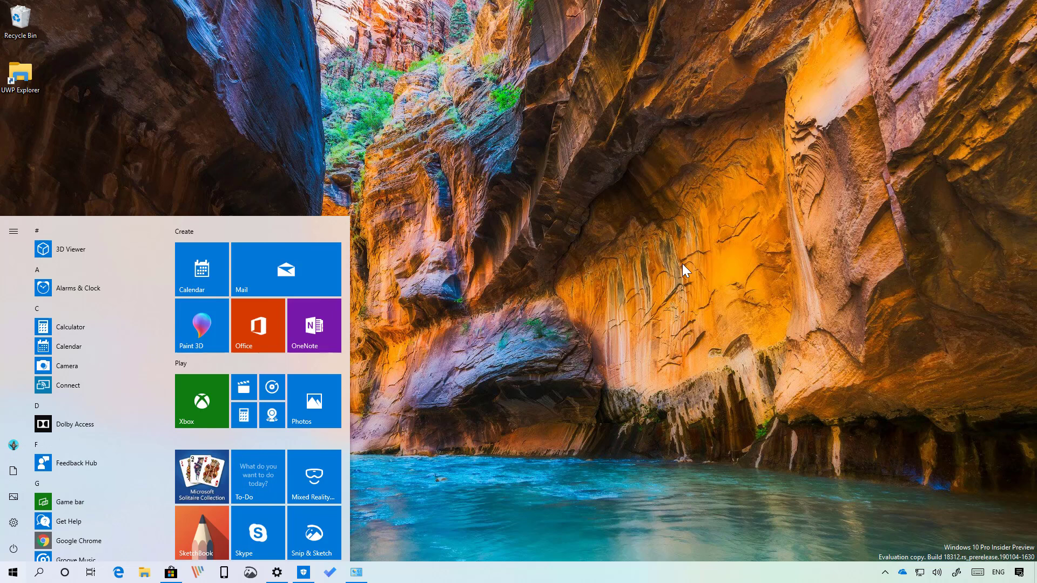
Step: Launch the Local Group Policy Editor by searching 'gep' from Start
{"action": "key", "text": "Escape"}
{"action": "key", "text": "super"}
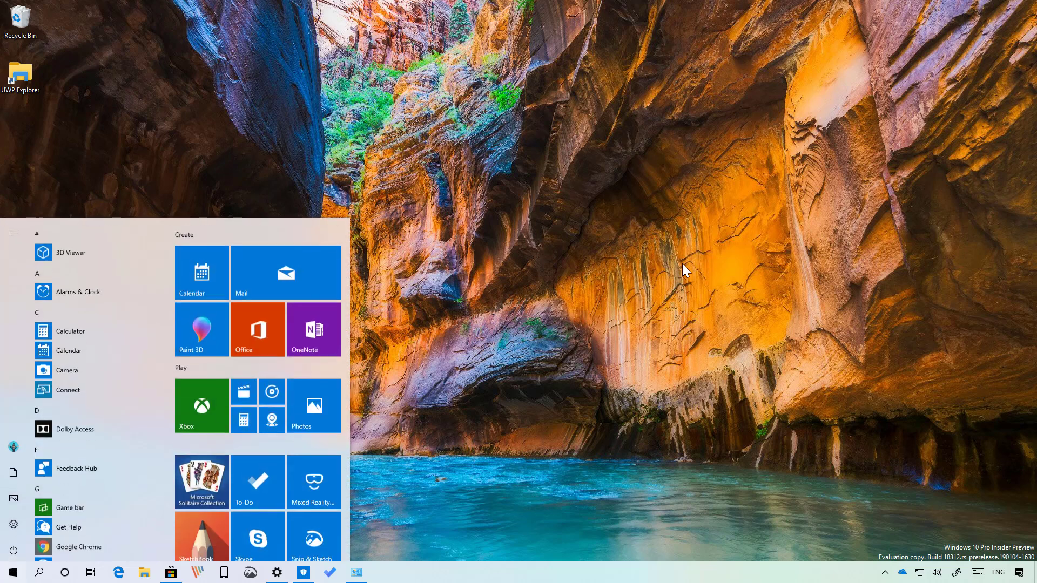
{"action": "type", "text": "gep"}
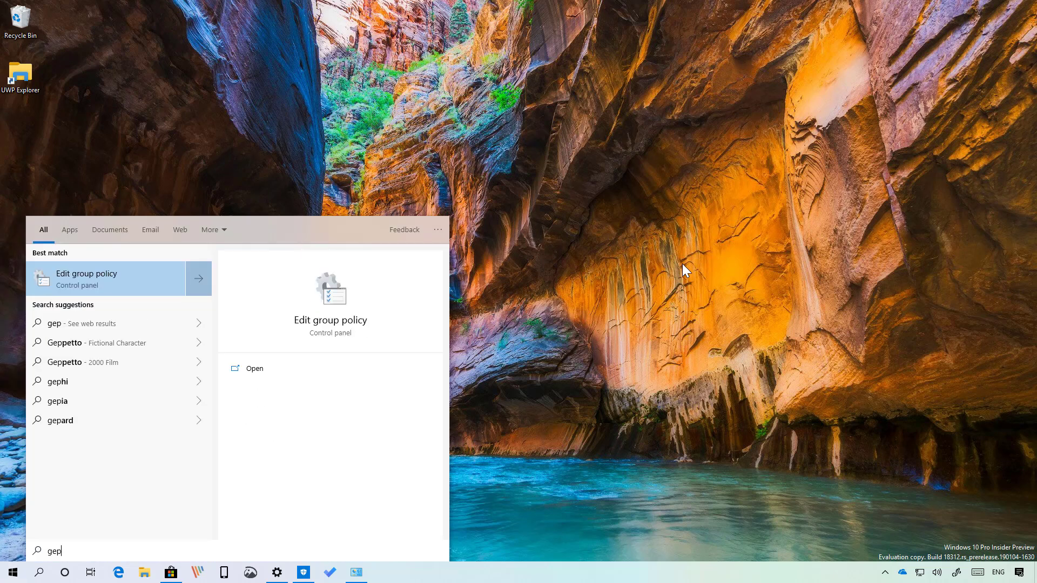
{"action": "key", "text": "Return"}
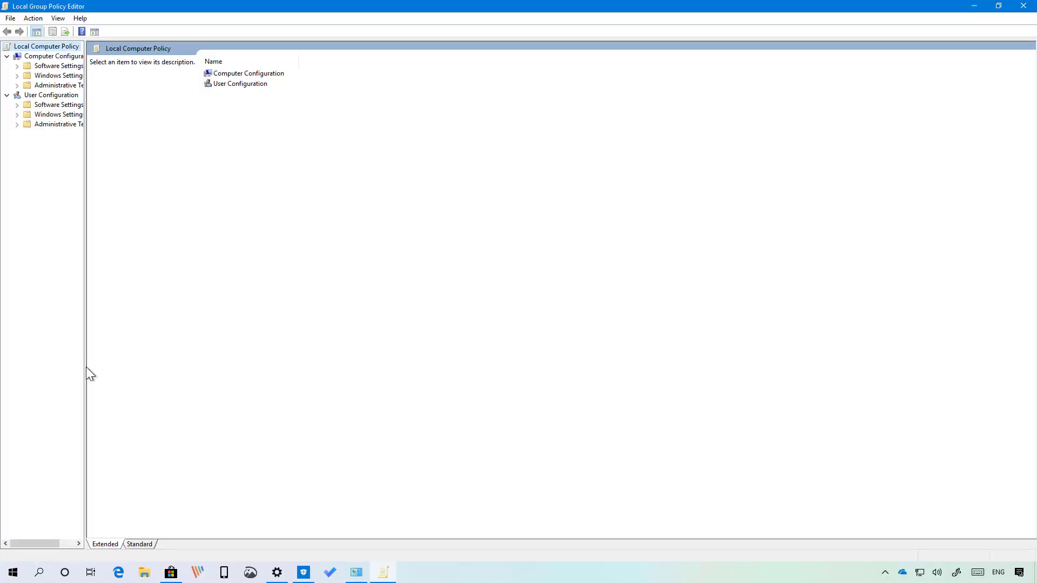
Step: Enable the Show clear logon background policy under Administrative Templates > System > Logon
{"action": "left_click_drag", "start_coordinate": [85, 368], "coordinate": [237, 324]}
{"action": "double_click", "coordinate": [65, 85]}
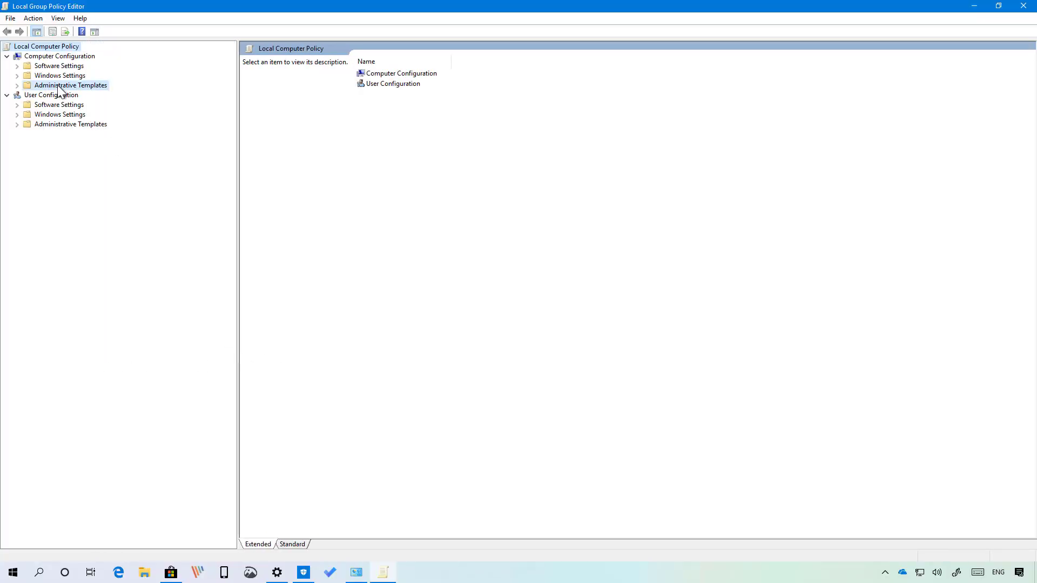
{"action": "double_click", "coordinate": [54, 143]}
{"action": "left_click", "coordinate": [64, 328]}
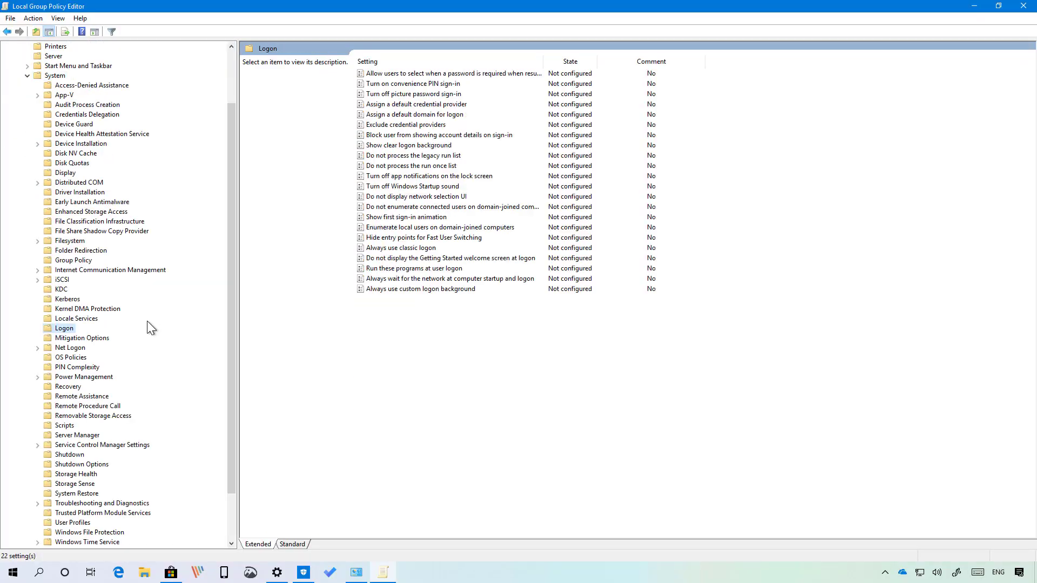
{"action": "double_click", "coordinate": [409, 144]}
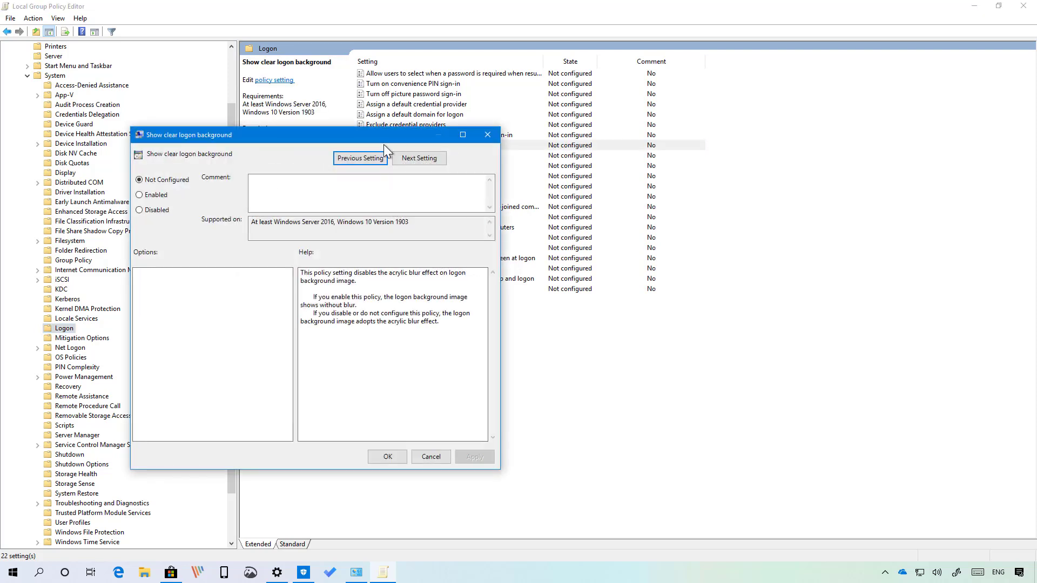
{"action": "left_click_drag", "start_coordinate": [315, 130], "coordinate": [458, 115]}
{"action": "left_click", "coordinate": [292, 181]}
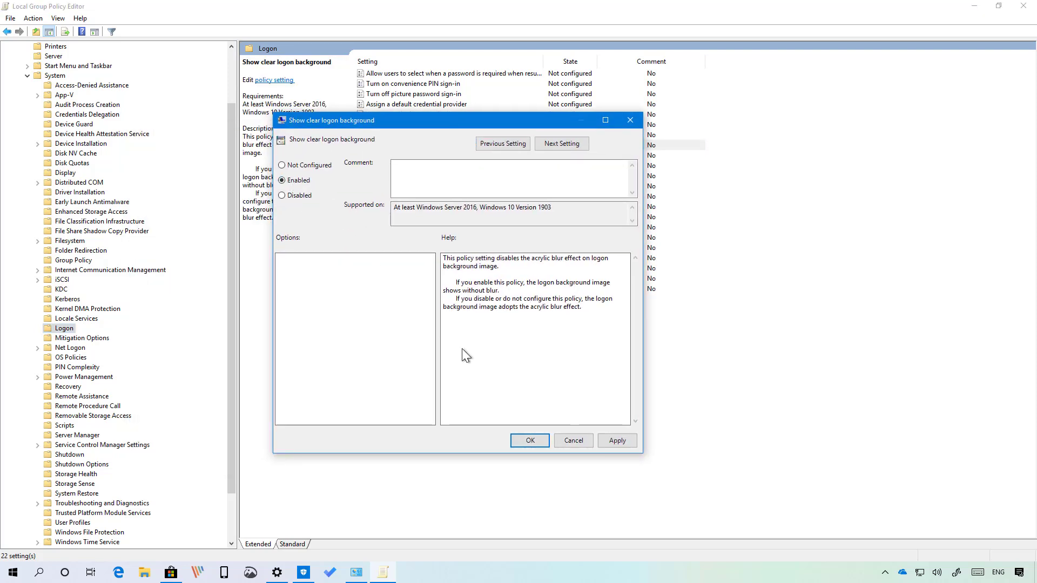
{"action": "left_click", "coordinate": [617, 440]}
{"action": "left_click", "coordinate": [528, 440]}
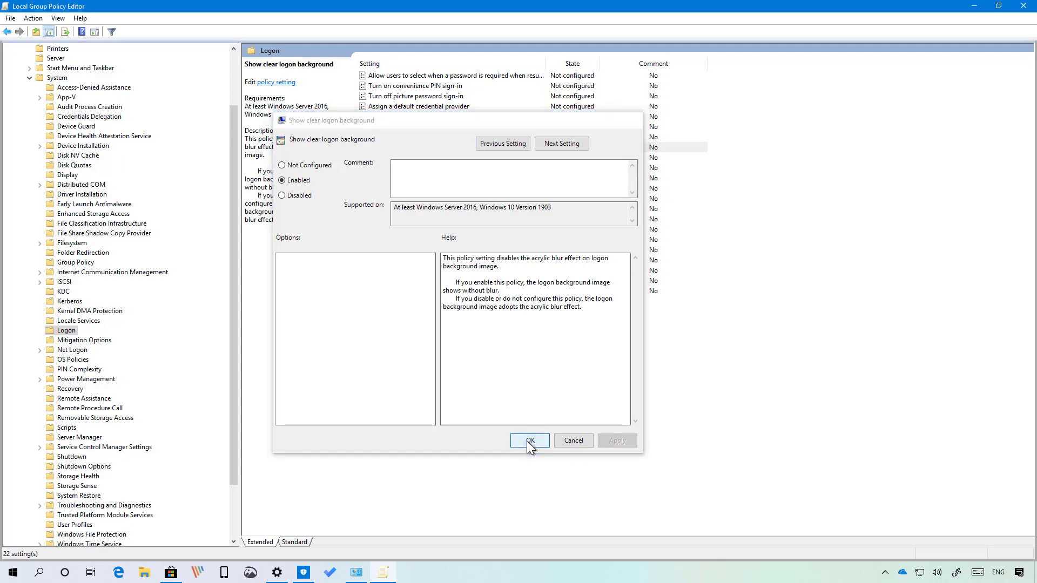
Step: Minimize the Group Policy Editor to the taskbar and bring up the Start menu
{"action": "left_click", "coordinate": [974, 5]}
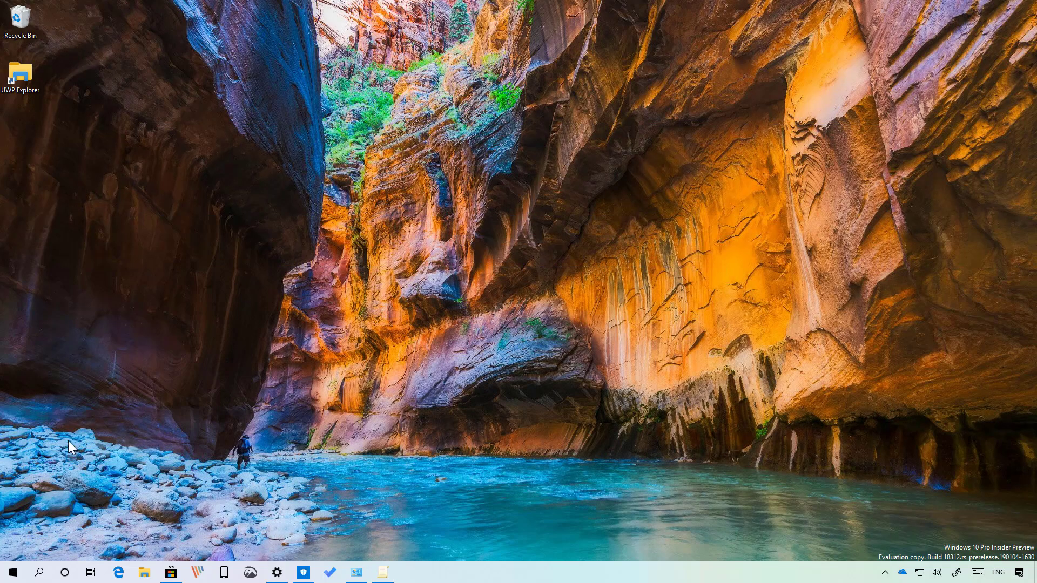
{"action": "left_click", "coordinate": [12, 572]}
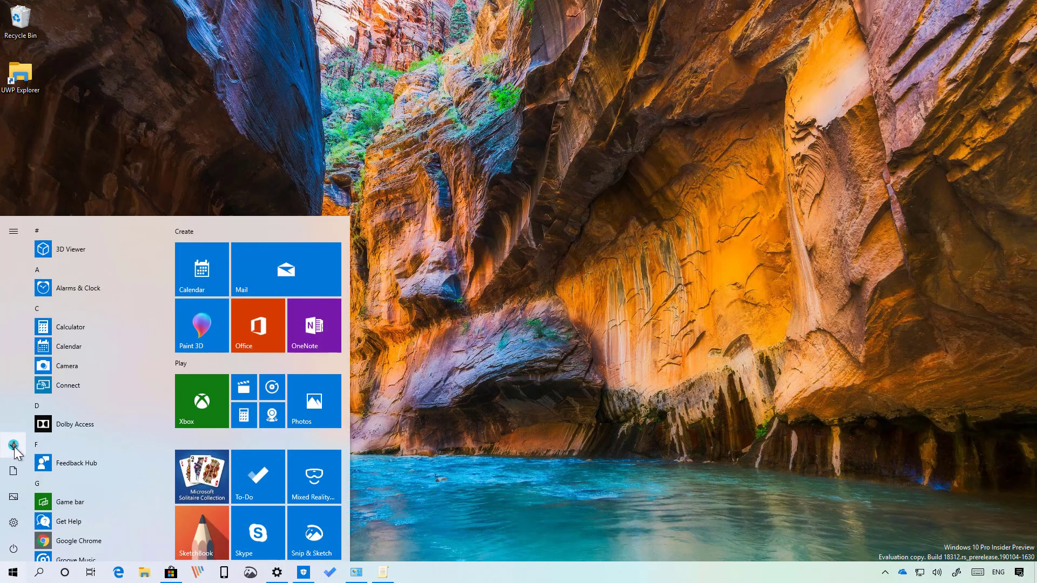